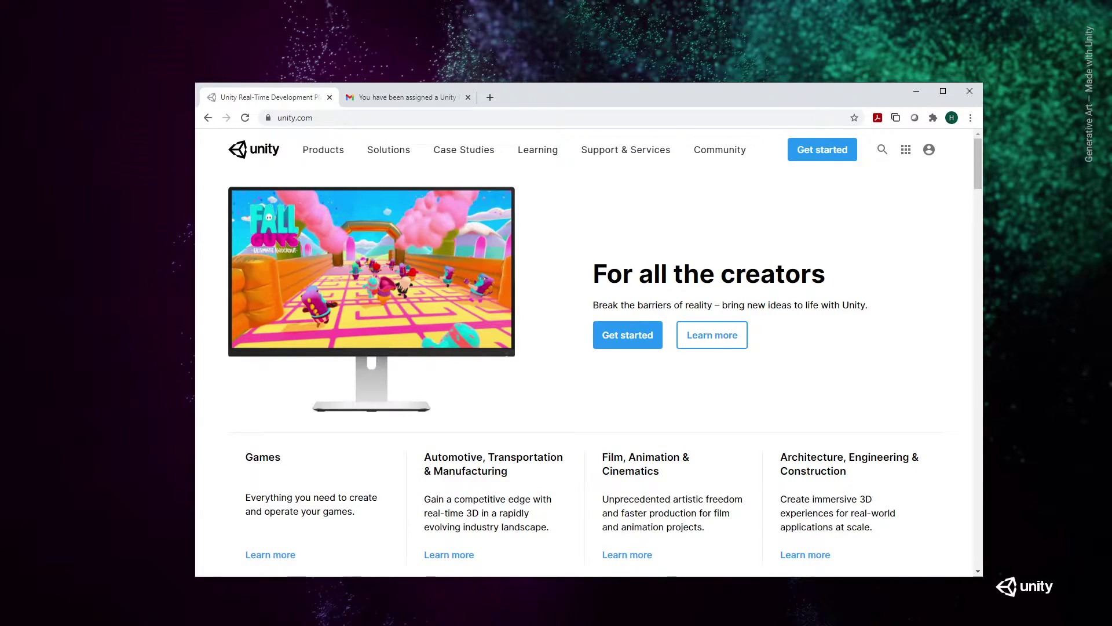
# Show the Create a Unity ID / Sign in options, then scroll down to the Featured products section with Unity Reflect
pyautogui.click(930, 151)
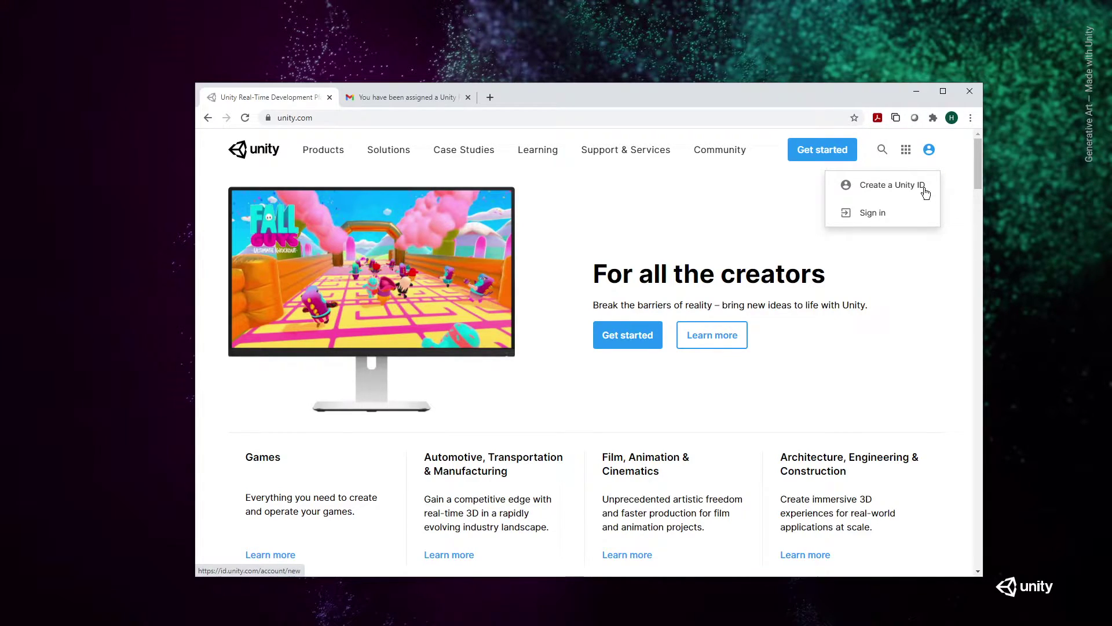
pyautogui.scroll(-7, 589, 419)
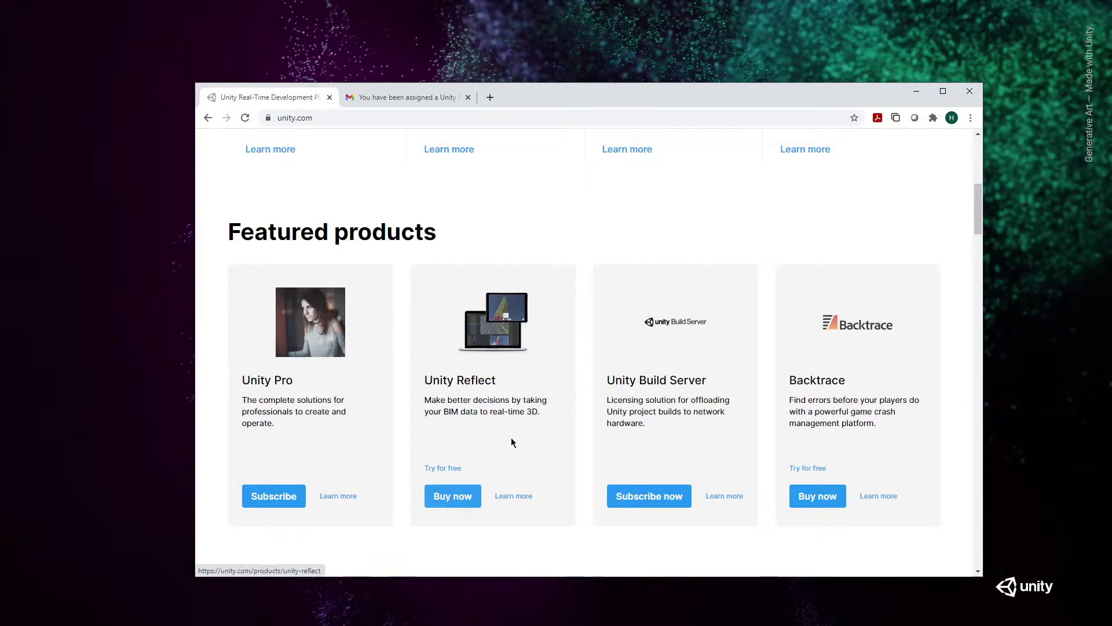
# Switch to the Unity Reflect seat-assignment email in Gmail and scroll to the installer download instructions
pyautogui.click(380, 103)
pyautogui.scroll(2, 729, 315)
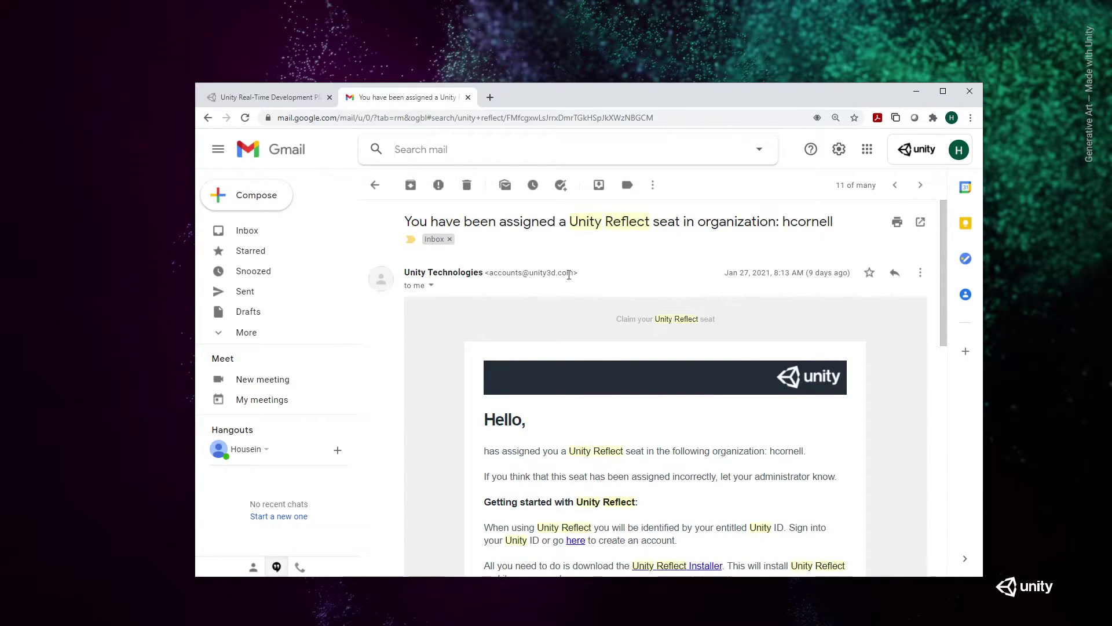
pyautogui.scroll(-3, 601, 382)
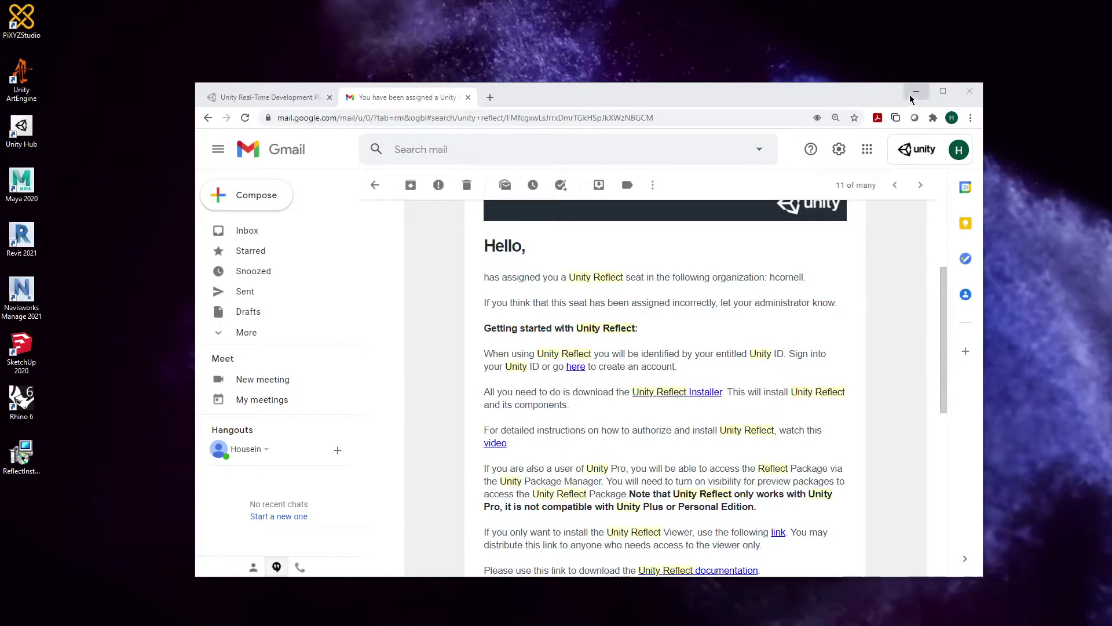
# Minimize the browser and launch the ReflectInstaller setup from the desktop, centring its window
pyautogui.click(915, 92)
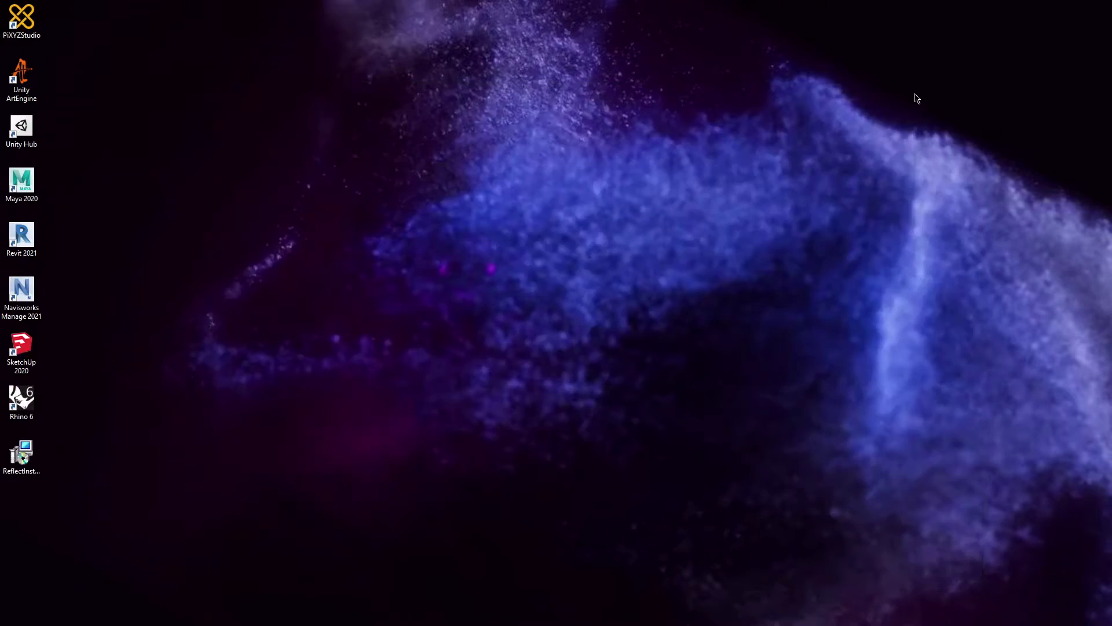
pyautogui.click(19, 458)
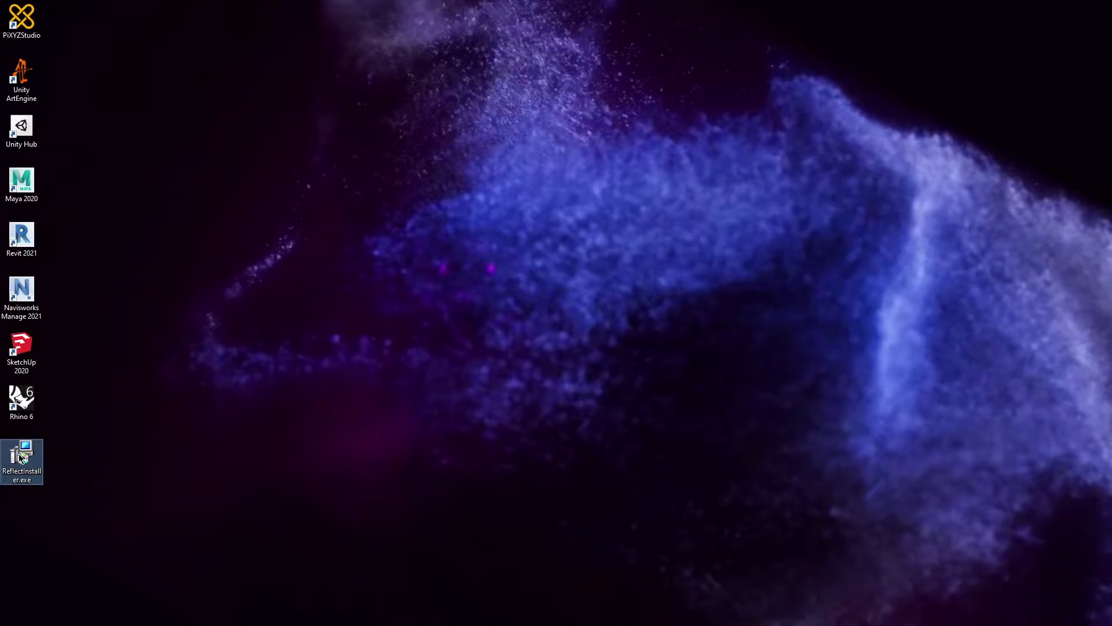
pyautogui.doubleClick(19, 457)
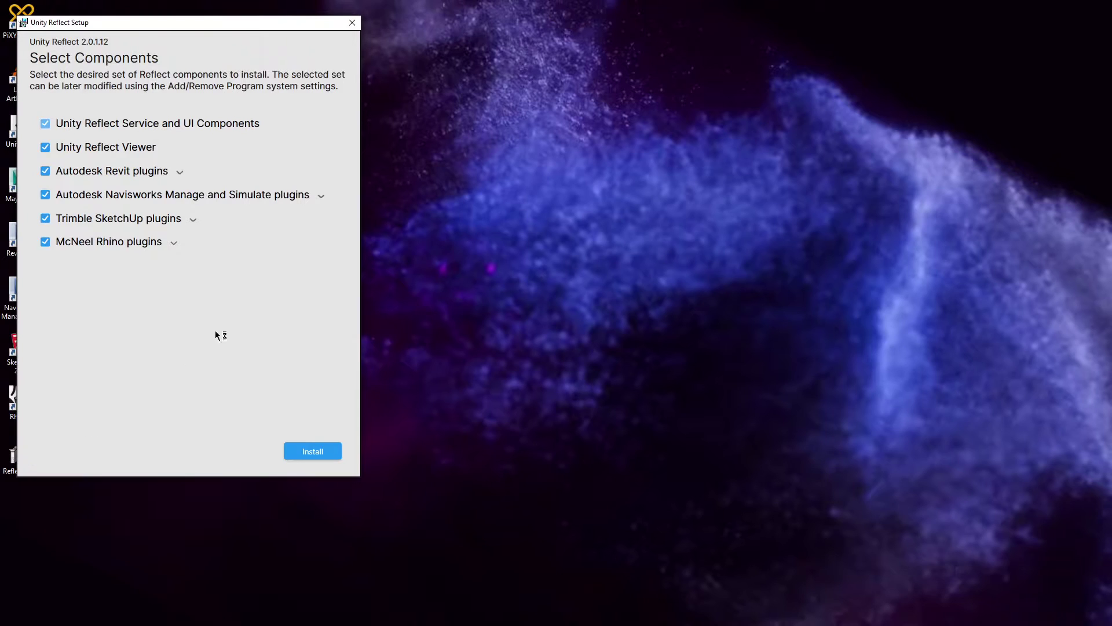
pyautogui.moveTo(198, 26); pyautogui.dragTo(306, 96)
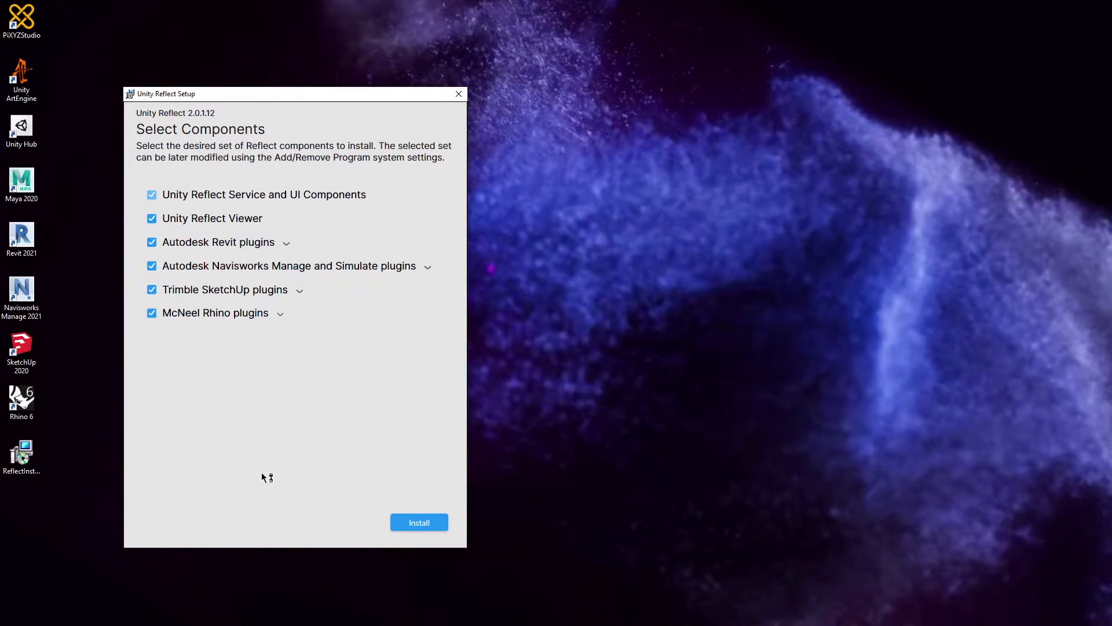
# Keep the Rhino, SketchUp, Navisworks and Revit plugins included, install Reflect 2.0.1.12, and close setup
pyautogui.click(151, 313)
pyautogui.click(152, 290)
pyautogui.click(152, 265)
pyautogui.click(152, 242)
pyautogui.click(151, 242)
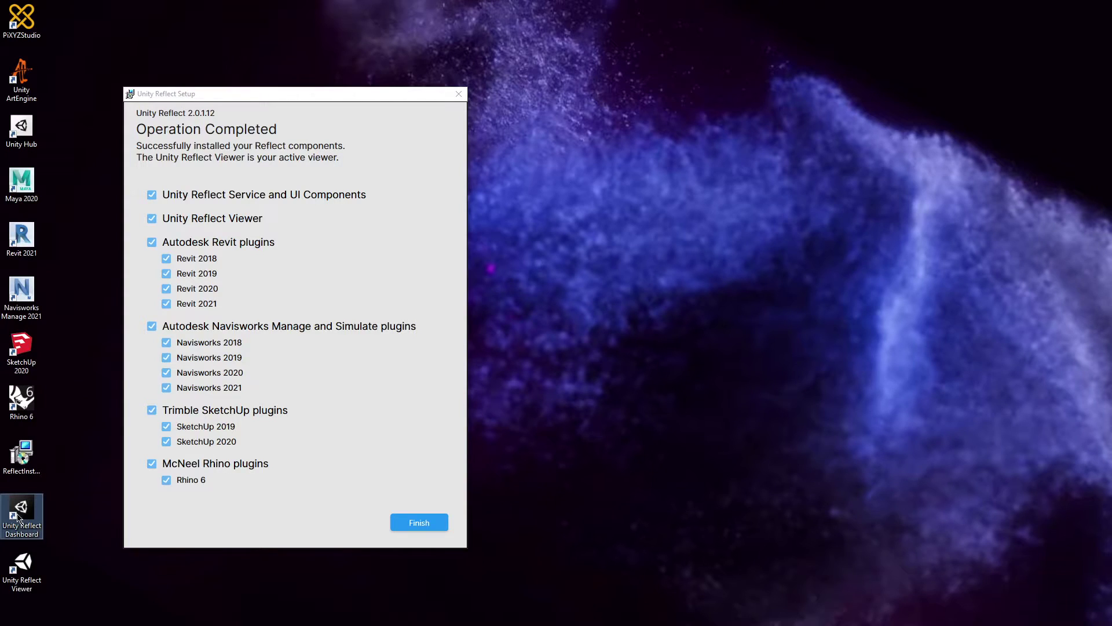
pyautogui.click(24, 572)
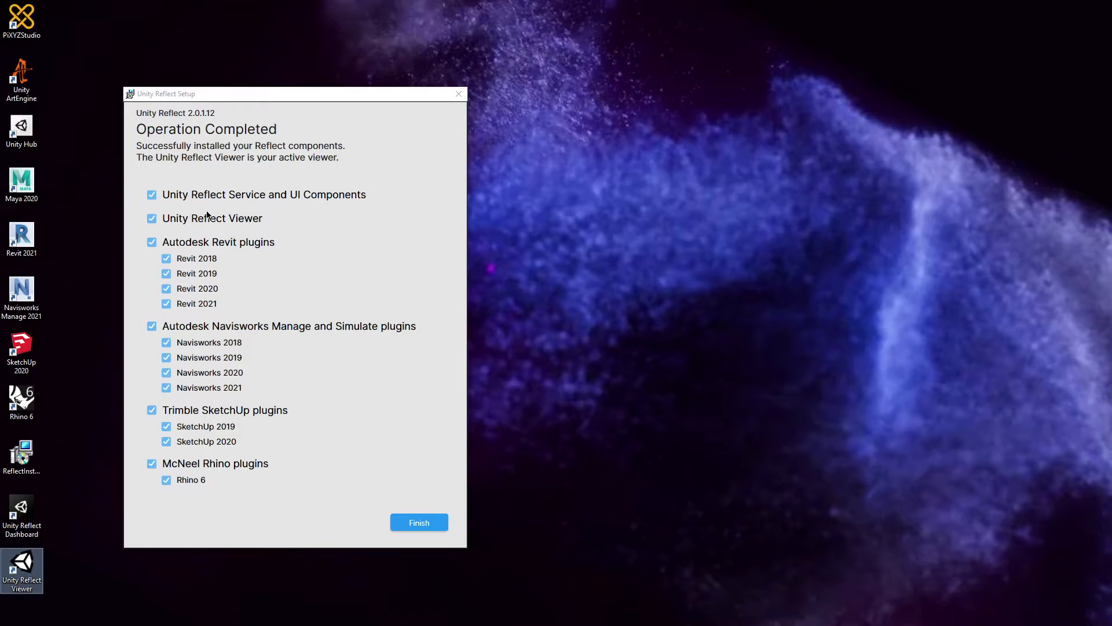
pyautogui.click(421, 523)
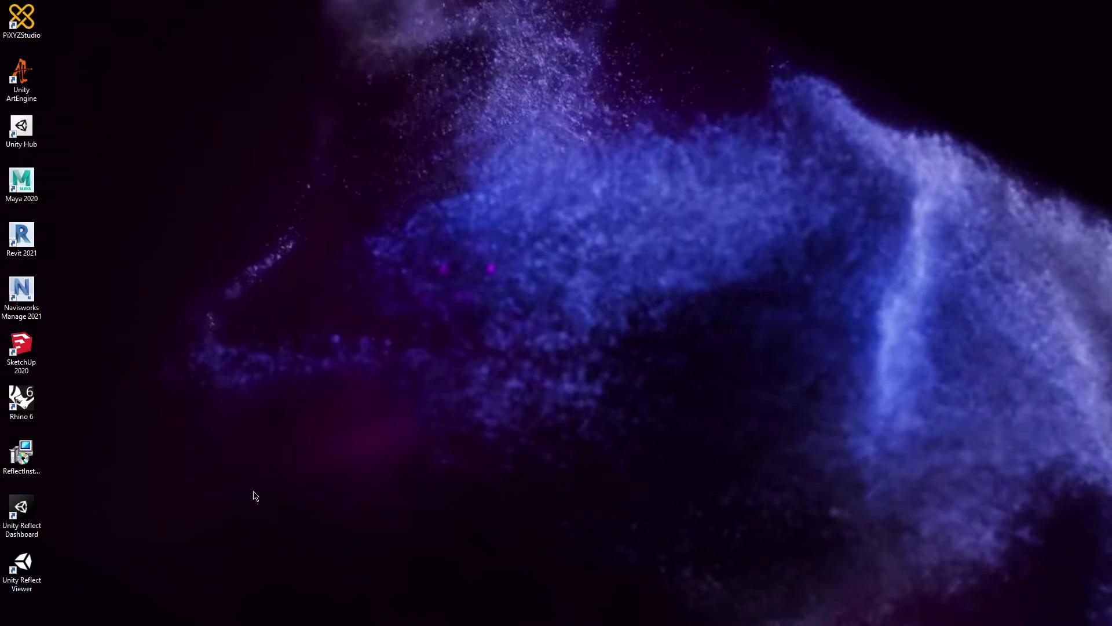
# Open the Detailed Pipe-Rack project in Revit 2021 and show the Unity Reflect ribbon tools
pyautogui.doubleClick(21, 238)
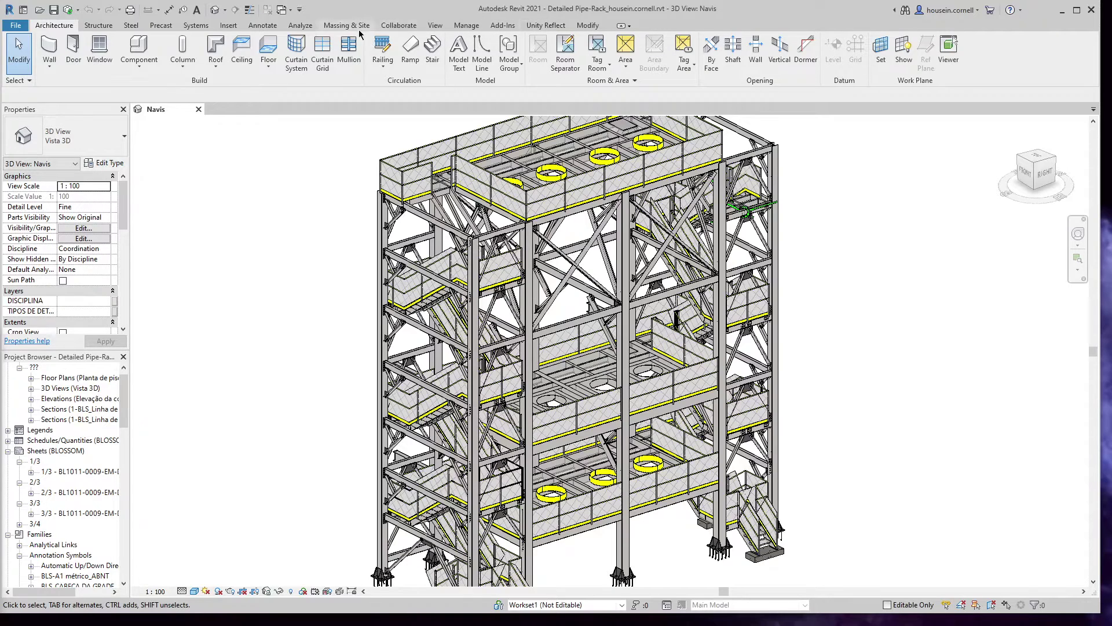
pyautogui.click(557, 27)
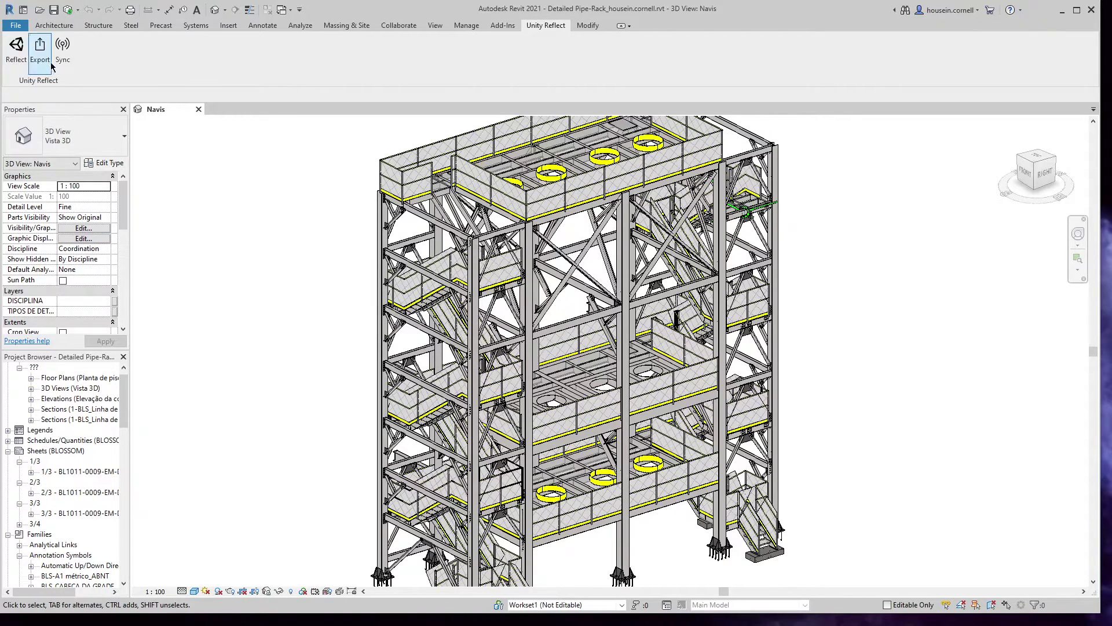
pyautogui.click(17, 46)
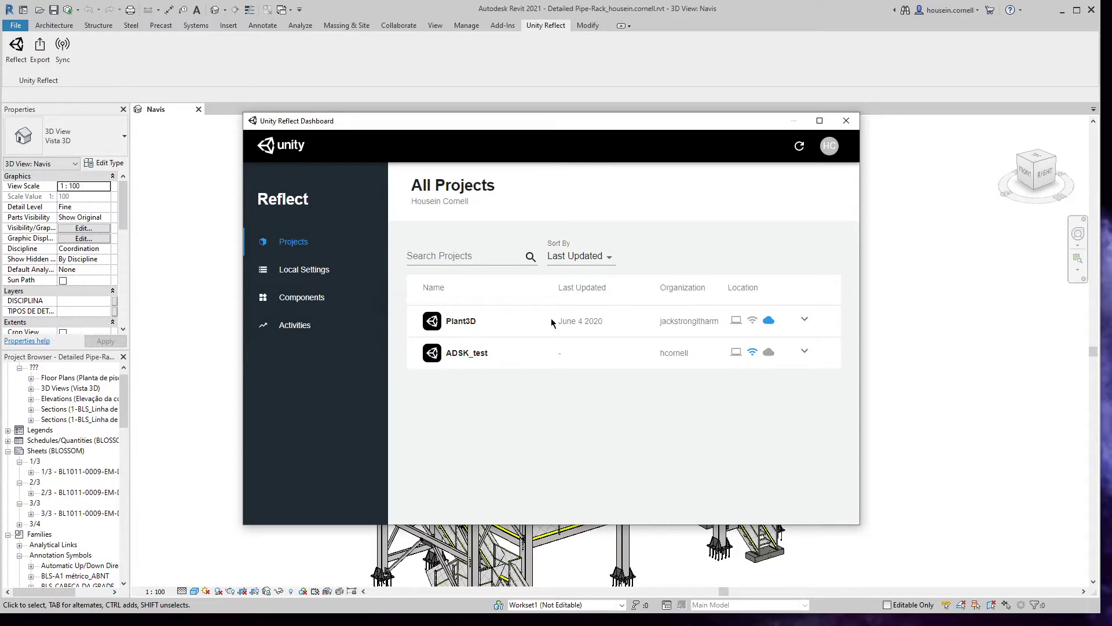
pyautogui.click(307, 270)
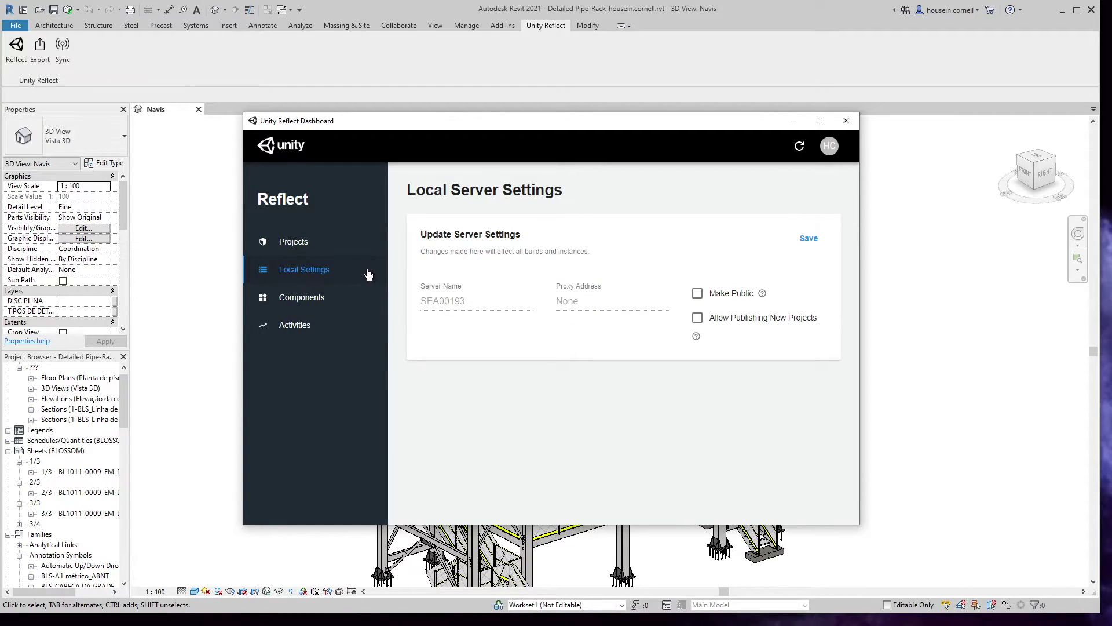
pyautogui.click(312, 296)
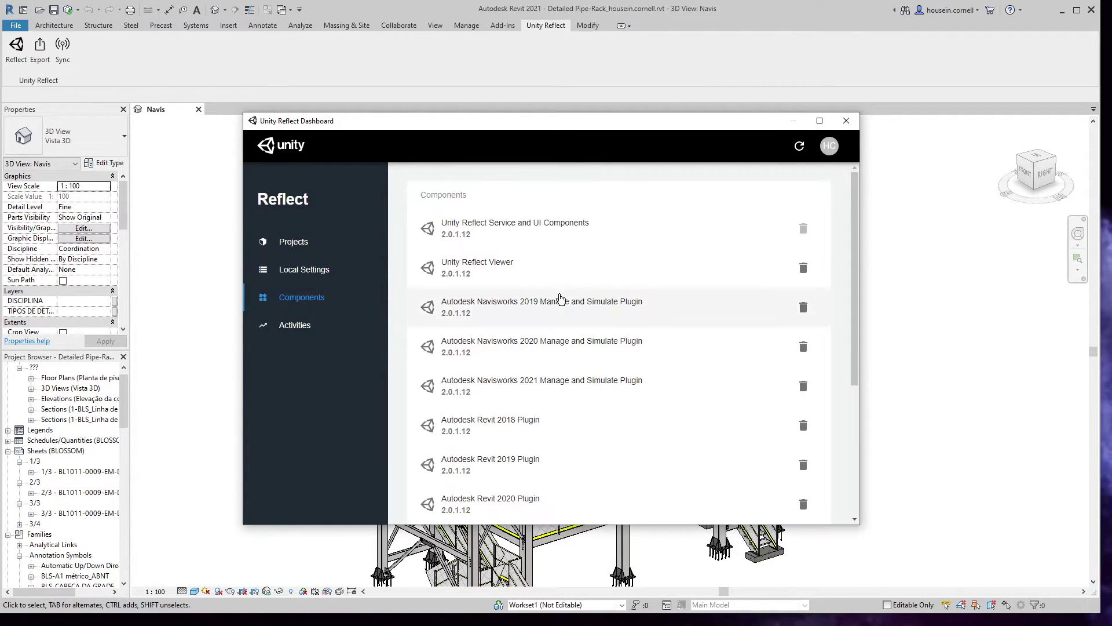
pyautogui.scroll(-5, 567, 313)
pyautogui.scroll(5, 562, 375)
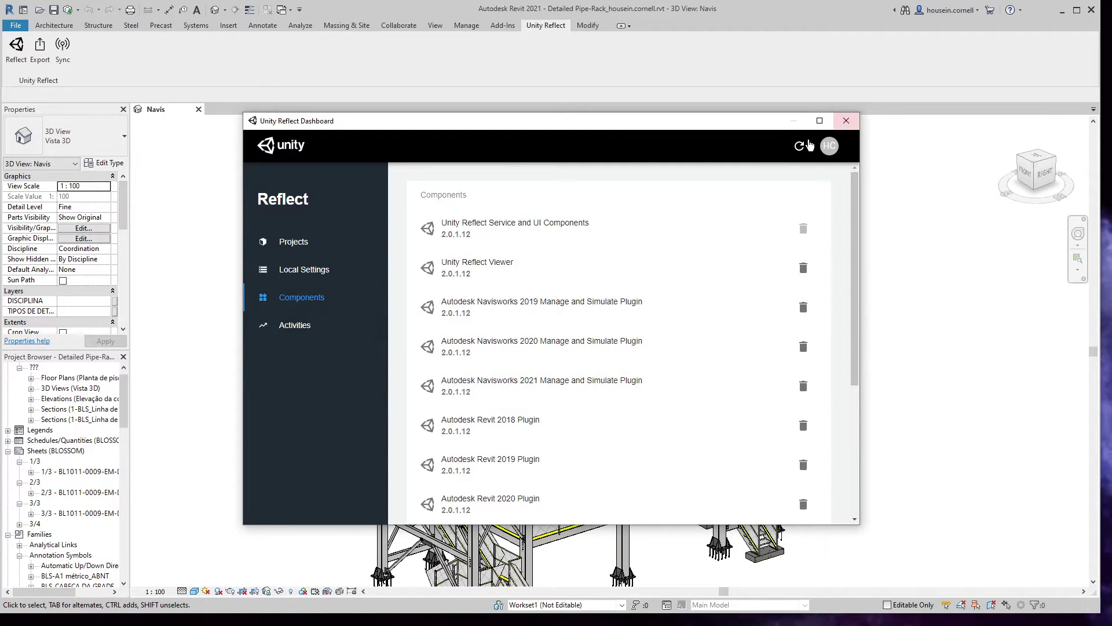
pyautogui.click(847, 121)
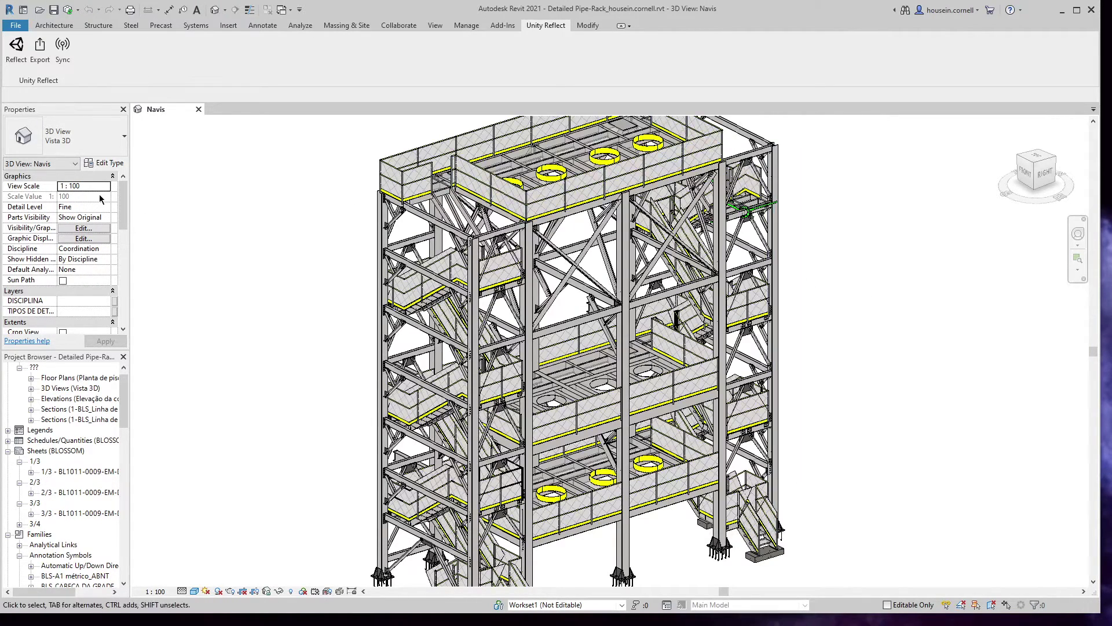
# Create a new local Reflect project named Test_001 and export the pipe-rack model into it
pyautogui.click(40, 51)
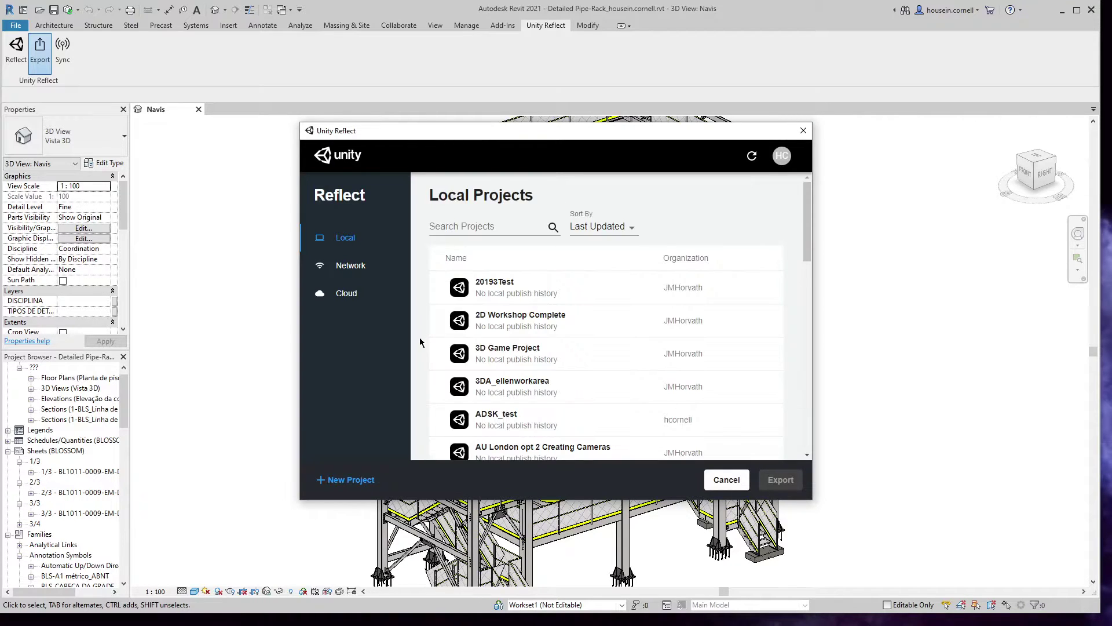
pyautogui.click(345, 481)
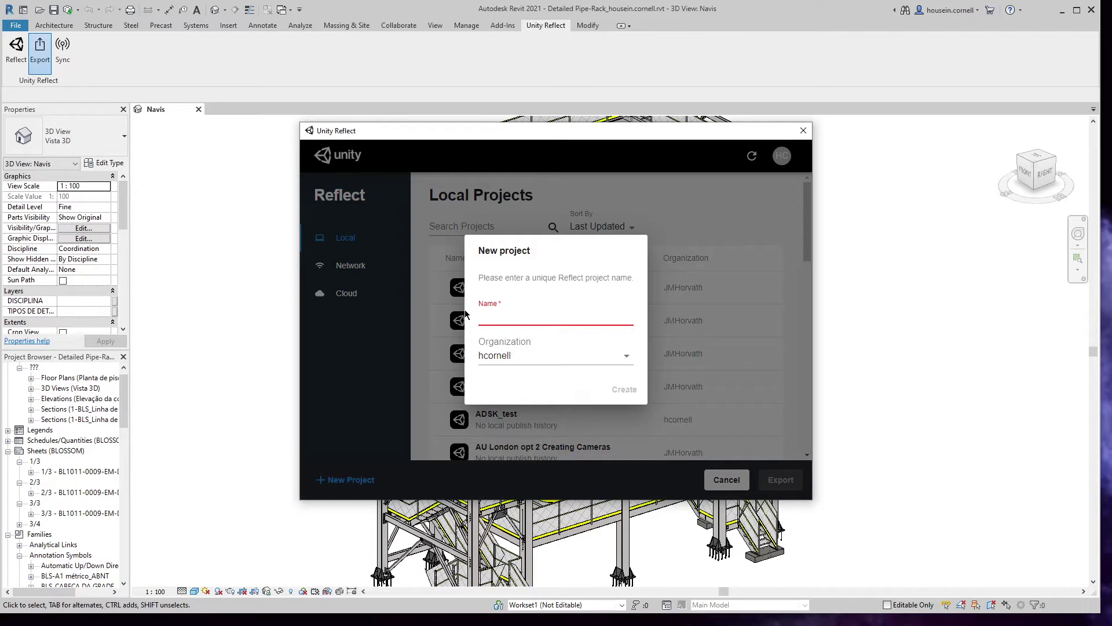
pyautogui.write('Test_001')
pyautogui.click(625, 389)
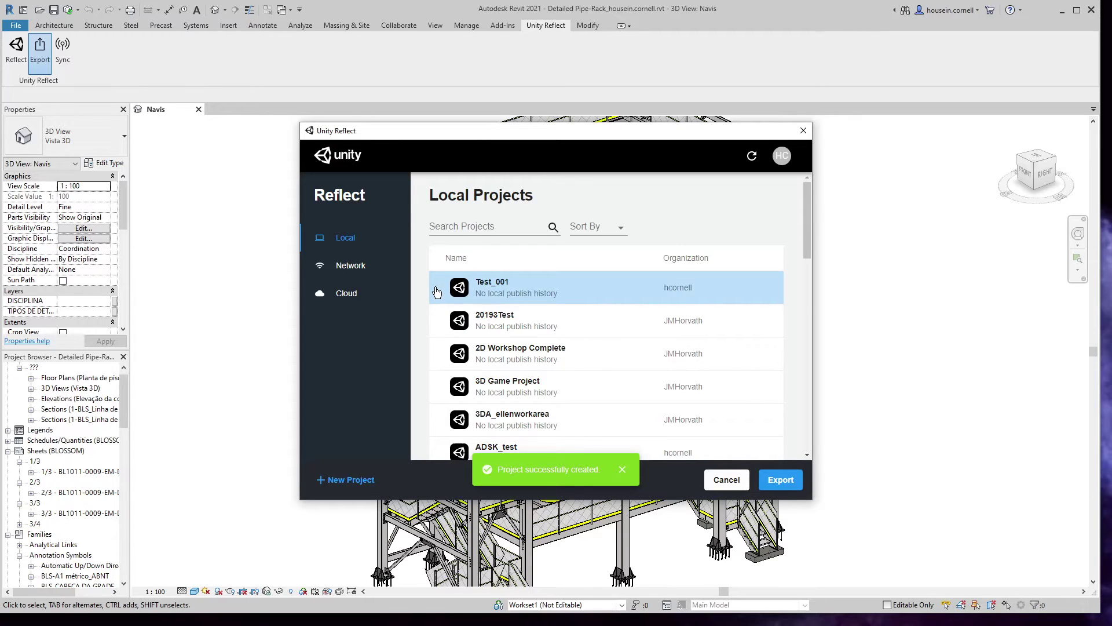
pyautogui.click(783, 480)
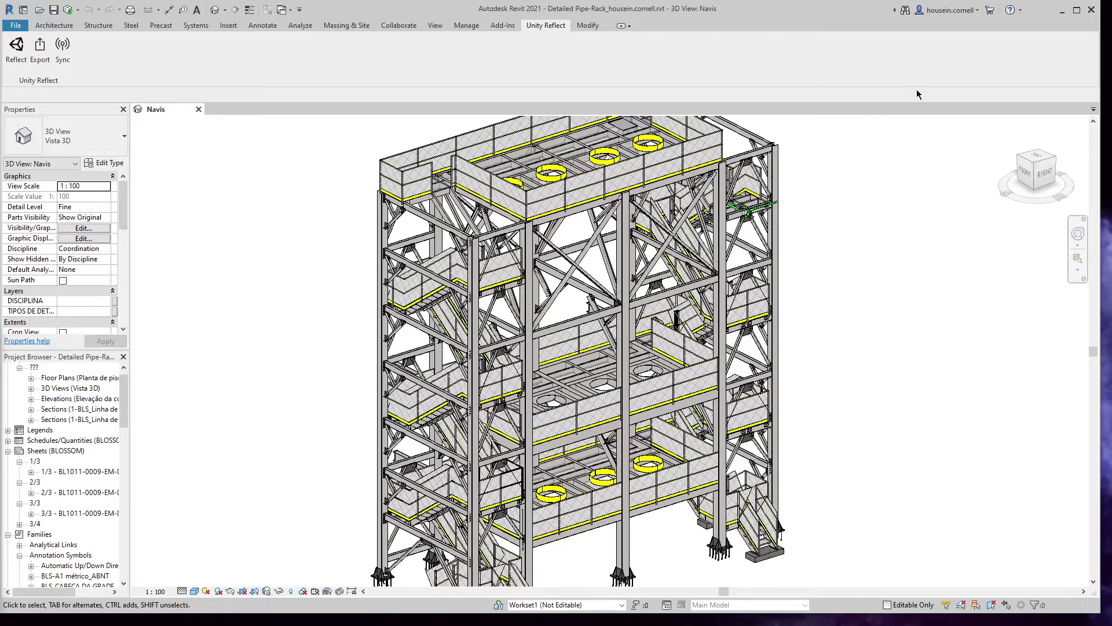
# Minimize Revit to reach the desktop and open Unity Reflect Viewer's project list
pyautogui.click(1061, 10)
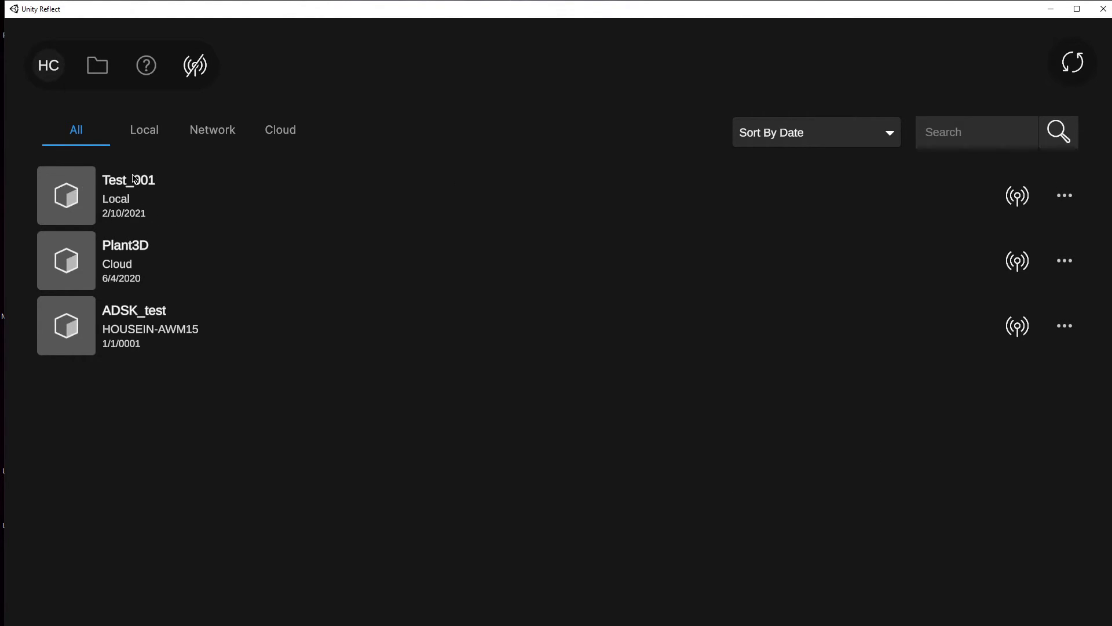
# Open Test_001 in the Viewer, zooming out and panning while all 1580 objects stream in
pyautogui.click(120, 201)
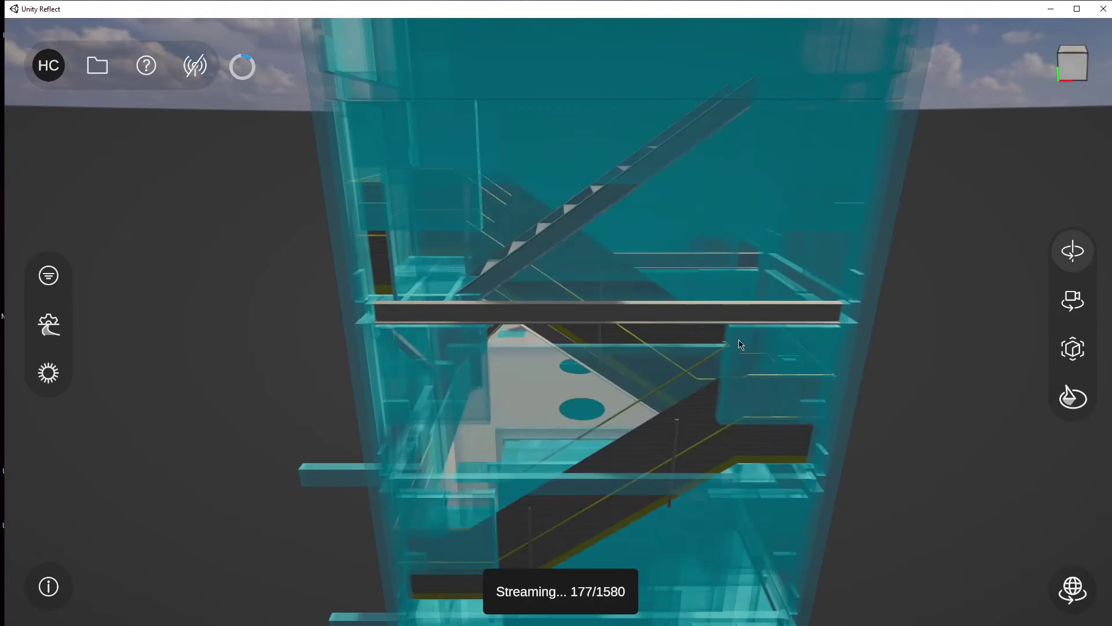
pyautogui.scroll(-10, 855, 348)
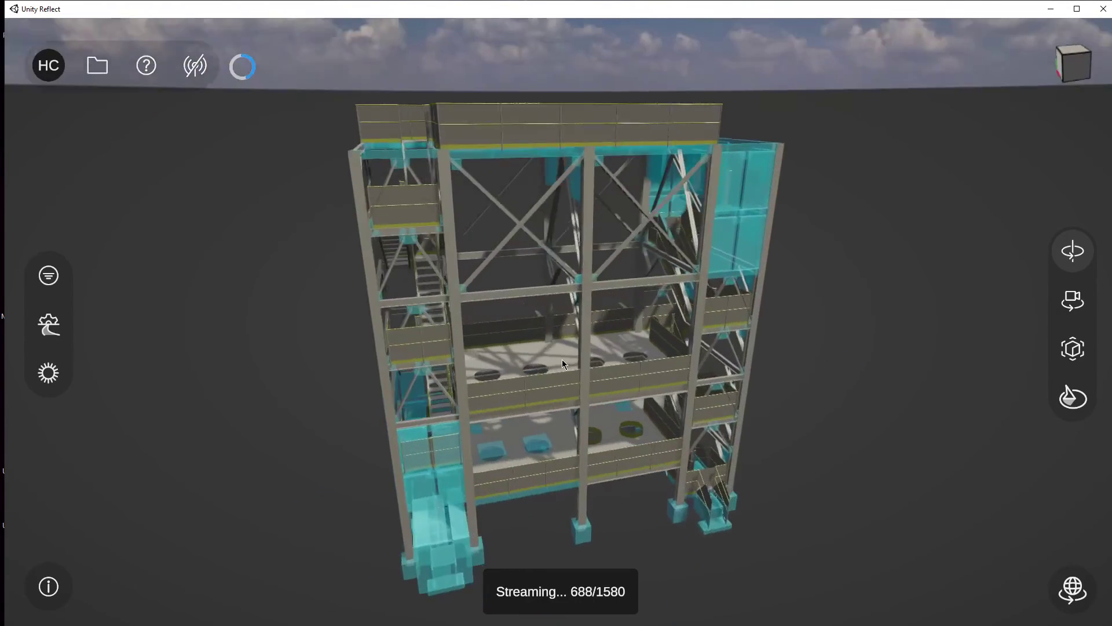
pyautogui.moveTo(516, 362)
pyautogui.mouseDown(button='middle')
pyautogui.moveTo(348, 362)
pyautogui.moveTo(529, 364)
pyautogui.mouseUp(button='middle')
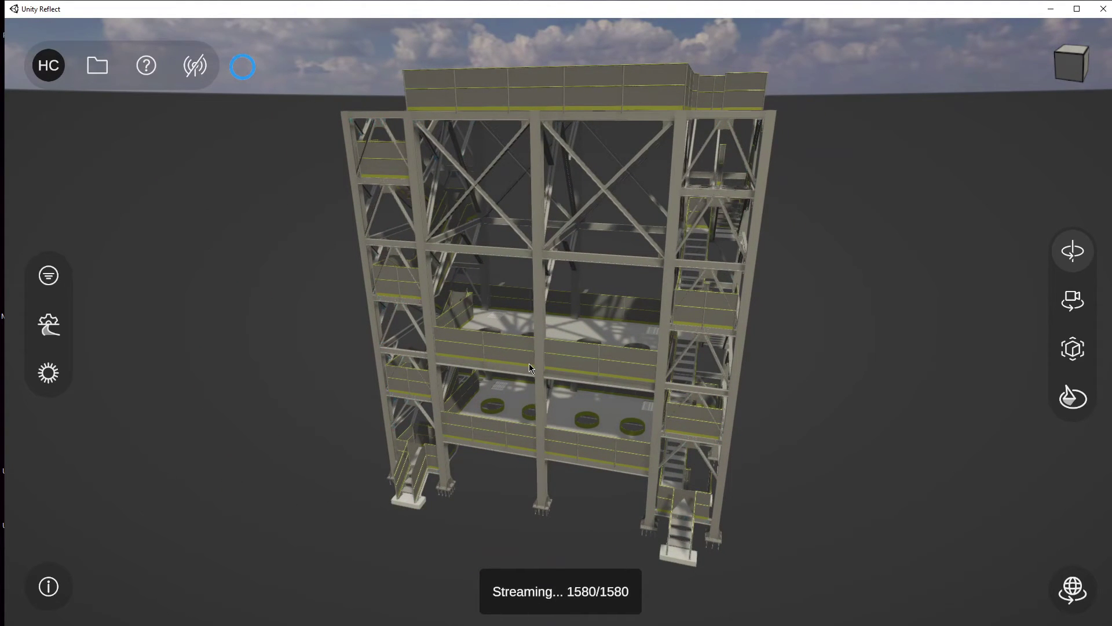